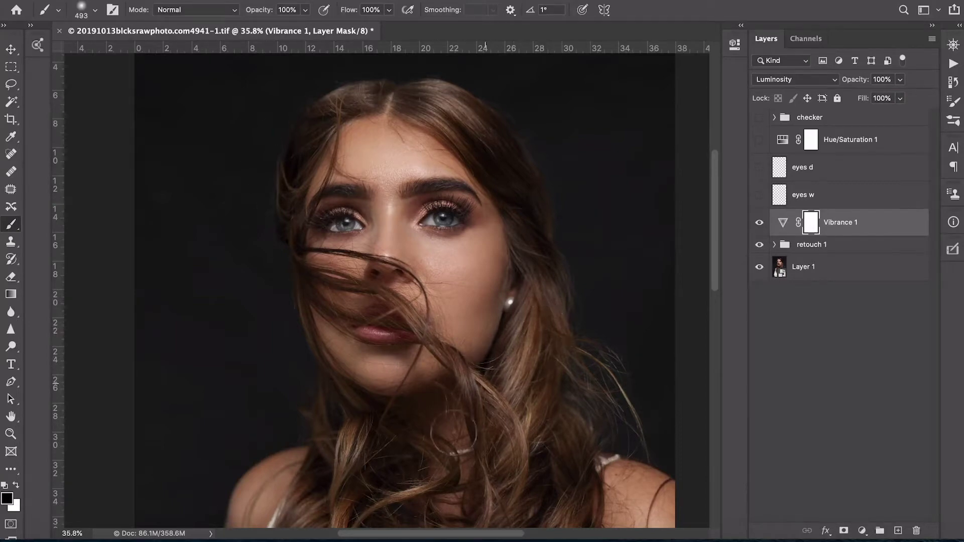
# - Toggle the retouch 1 group off and back on, then expand it
pyautogui.keyDown('alt'); pyautogui.click(760, 270); pyautogui.keyUp('alt')
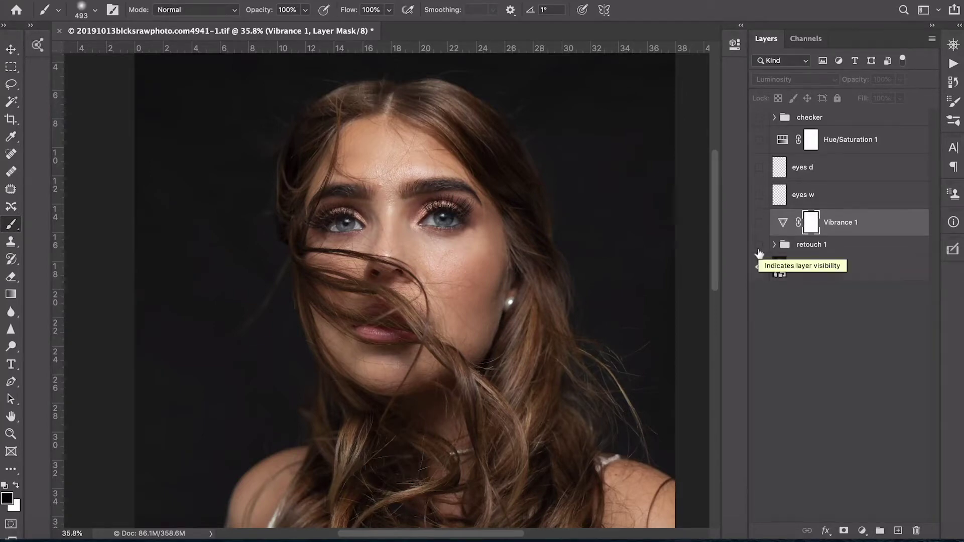
pyautogui.click(759, 246)
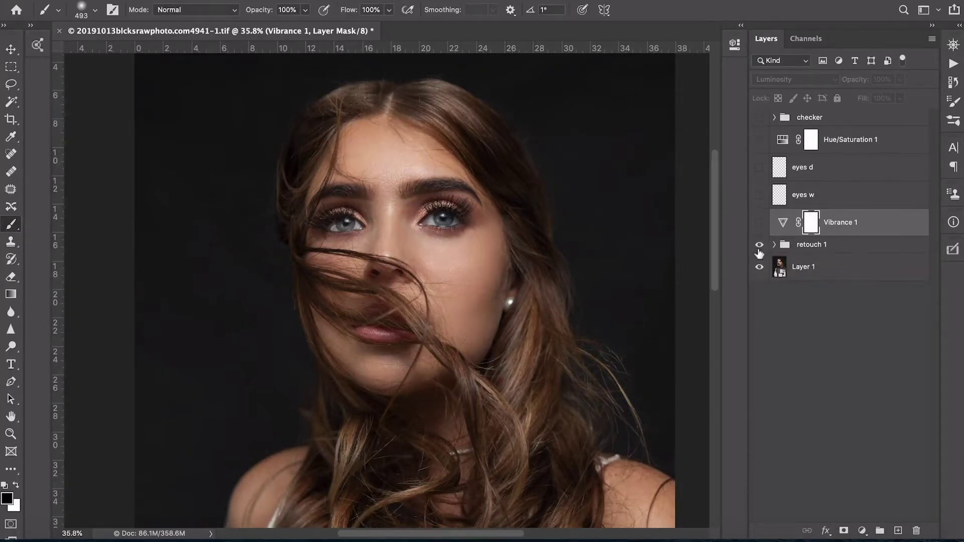
pyautogui.click(774, 245)
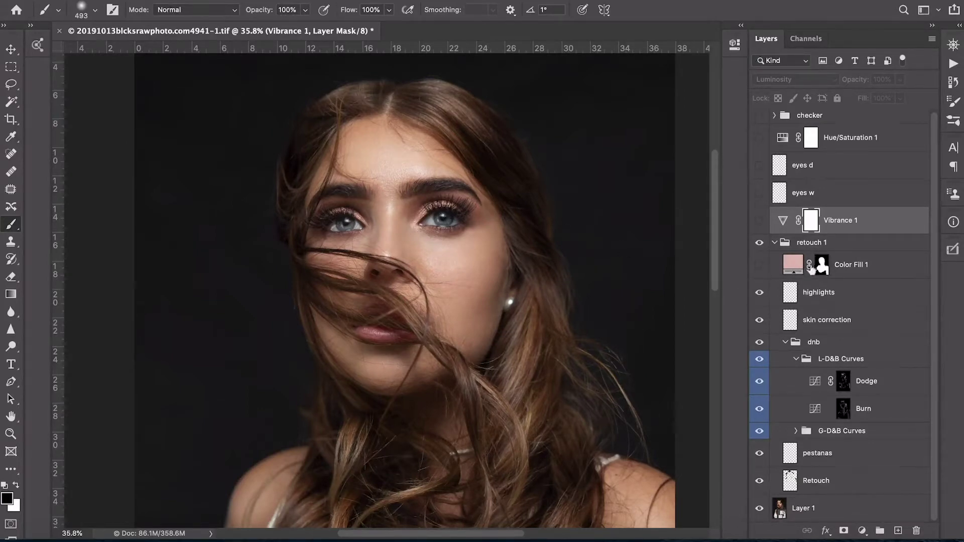
# - Compare the face with Color Fill 1, hide it, then collapse and select retouch 1
pyautogui.click(759, 266)
pyautogui.click(759, 266)
pyautogui.click(759, 265)
pyautogui.click(774, 245)
pyautogui.click(813, 246)
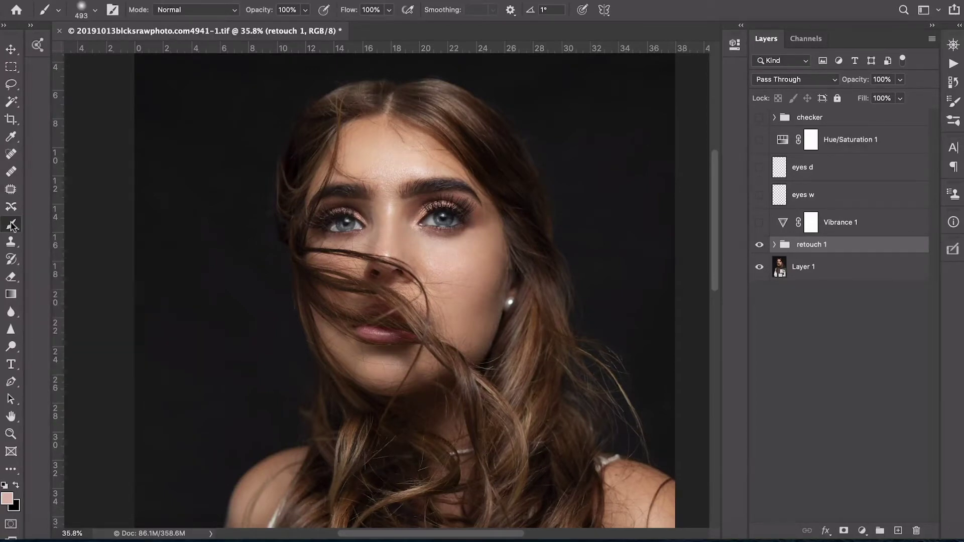
# - Reset the colours and sample a brown tone from the face as foreground
pyautogui.press('d')
pyautogui.press('x')
pyautogui.keyDown('alt'); pyautogui.click(324, 296); pyautogui.keyUp('alt')
pyautogui.moveTo(331, 262); pyautogui.dragTo(334, 251)
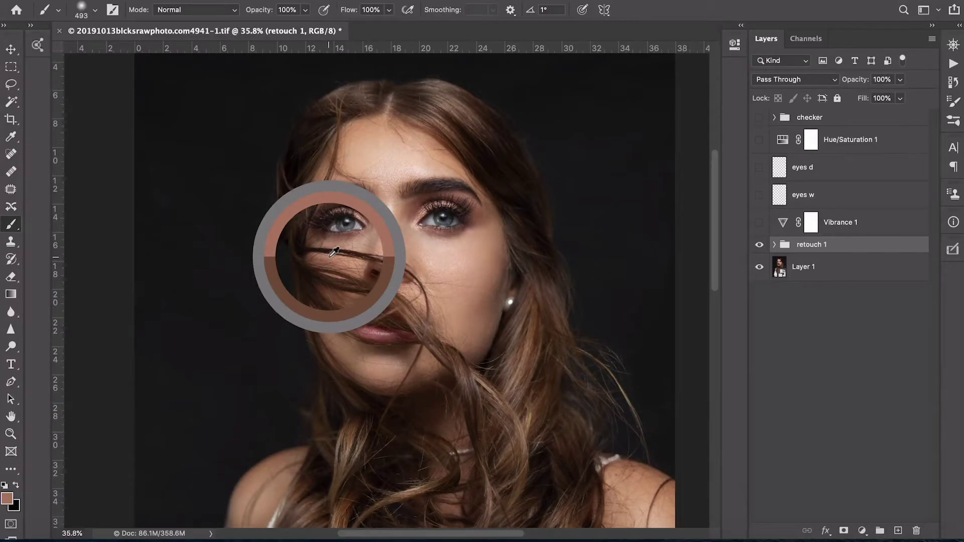
pyautogui.moveTo(331, 255); pyautogui.dragTo(333, 256)
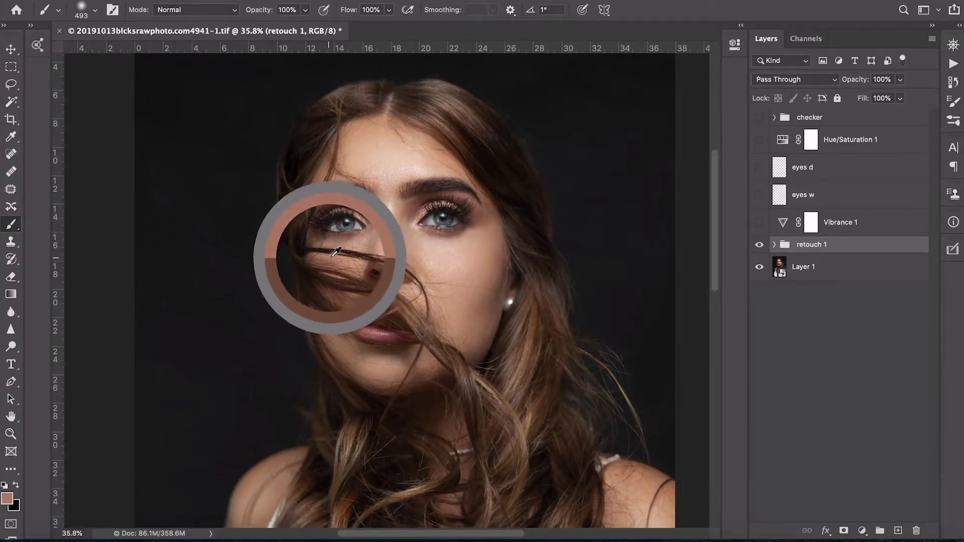
pyautogui.moveTo(336, 252); pyautogui.dragTo(334, 253)
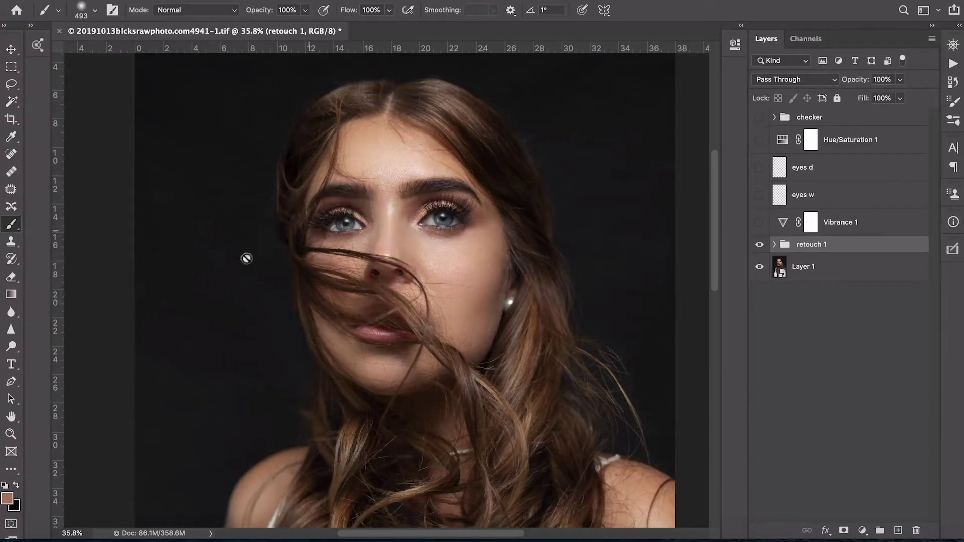
# - Lighten the foreground colour to the skin tone #d9b3a3 in the Color Picker
pyautogui.click(7, 500)
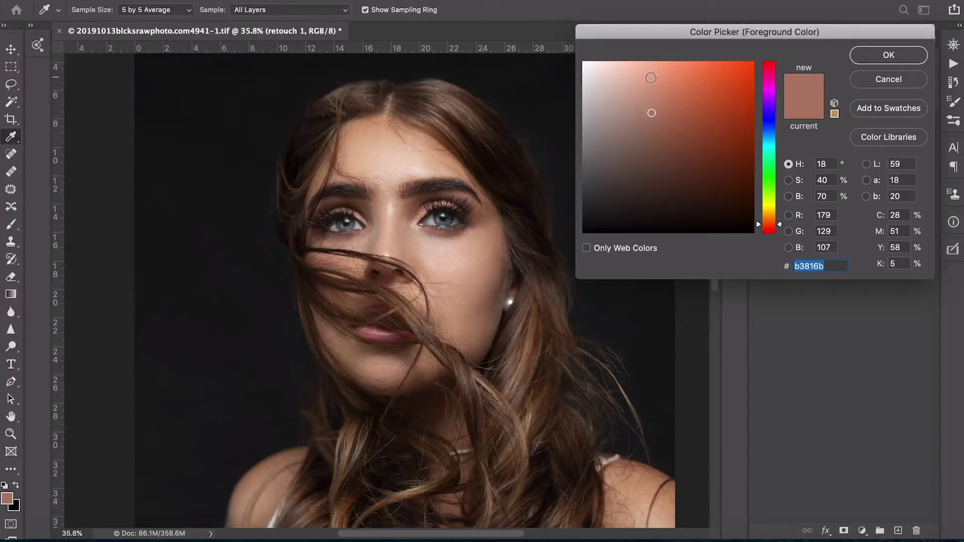
pyautogui.click(626, 87)
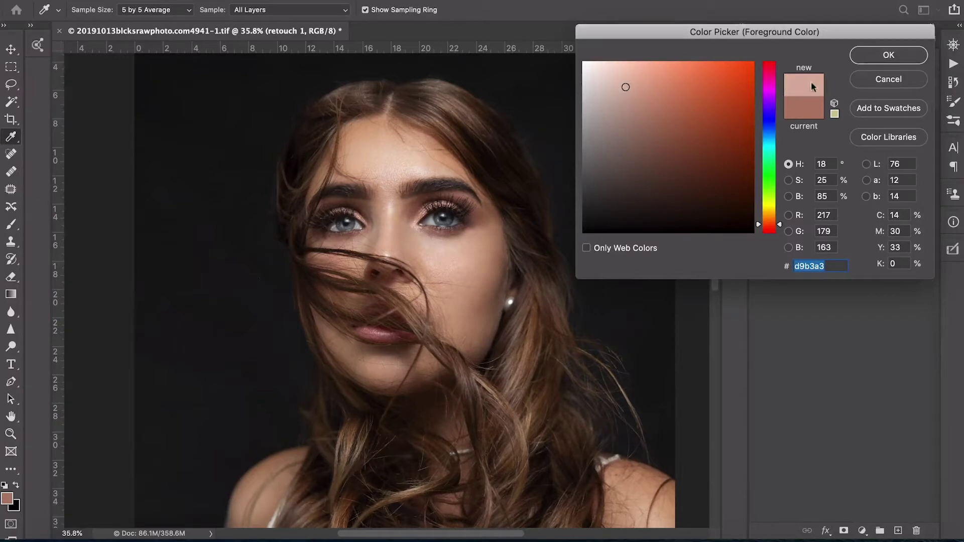
pyautogui.click(889, 55)
pyautogui.press('b')
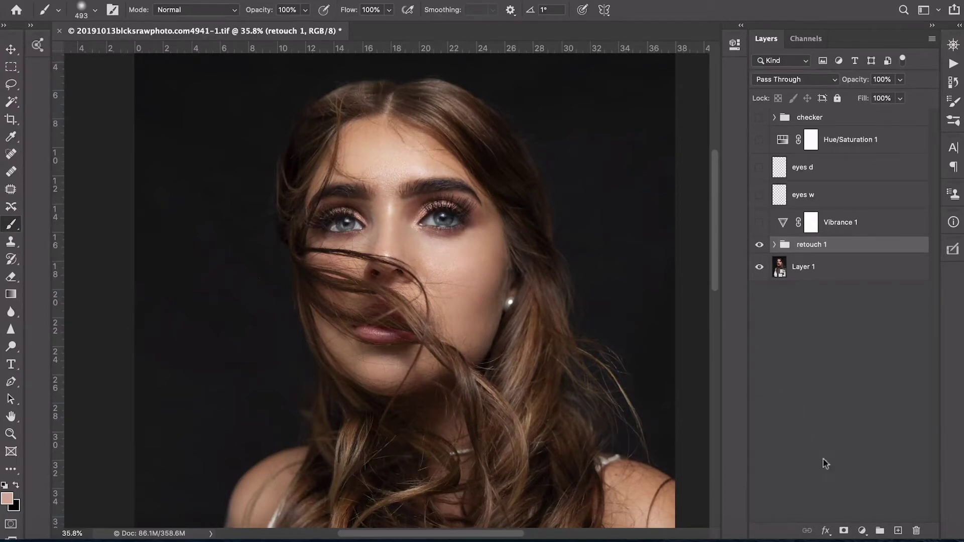
pyautogui.click(861, 532)
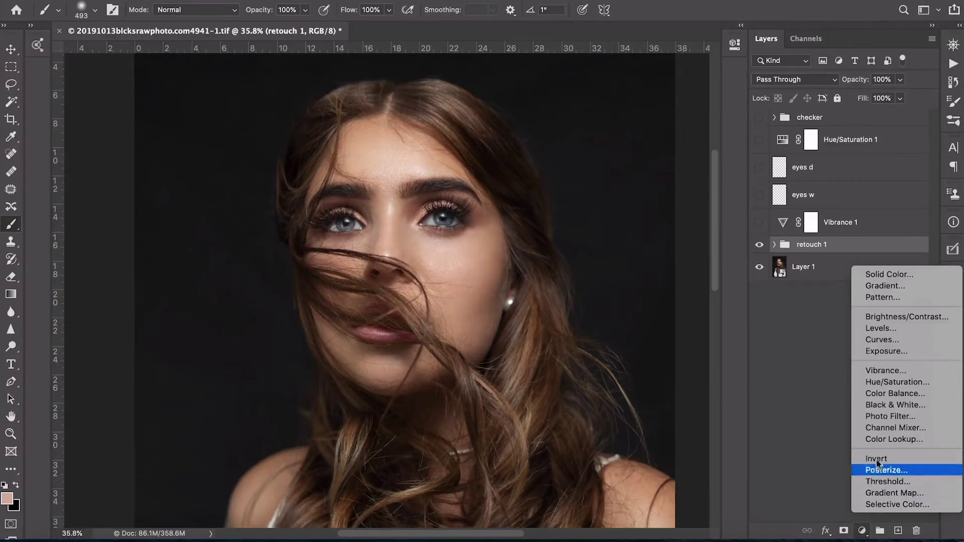
# - Add a Solid Color fill layer (Color Fill 2) in the skin tone, blended with Multiply
pyautogui.click(879, 275)
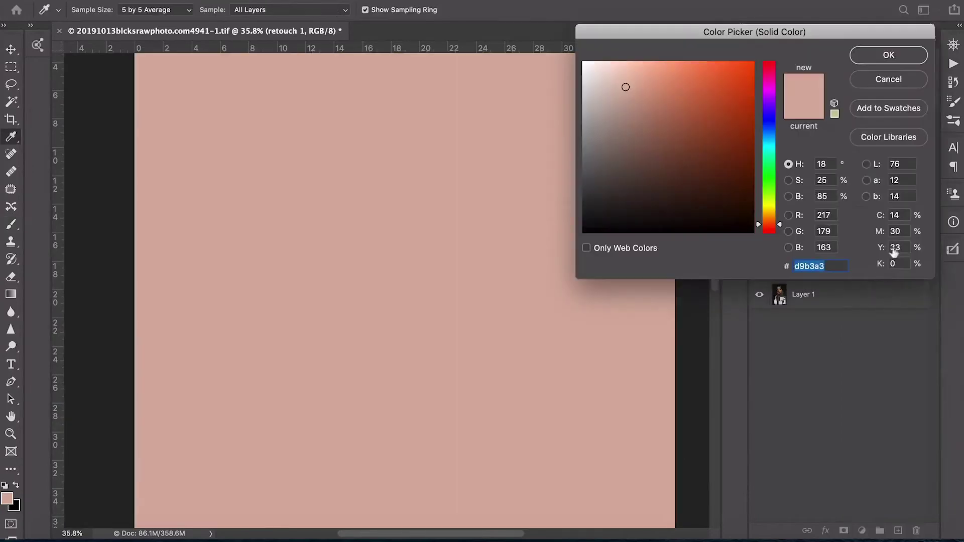
pyautogui.click(889, 55)
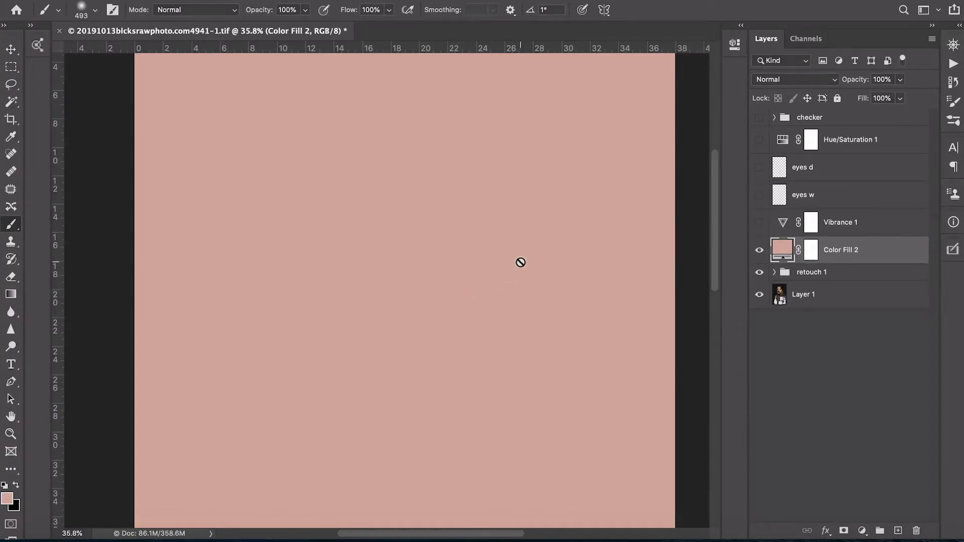
pyautogui.click(785, 79)
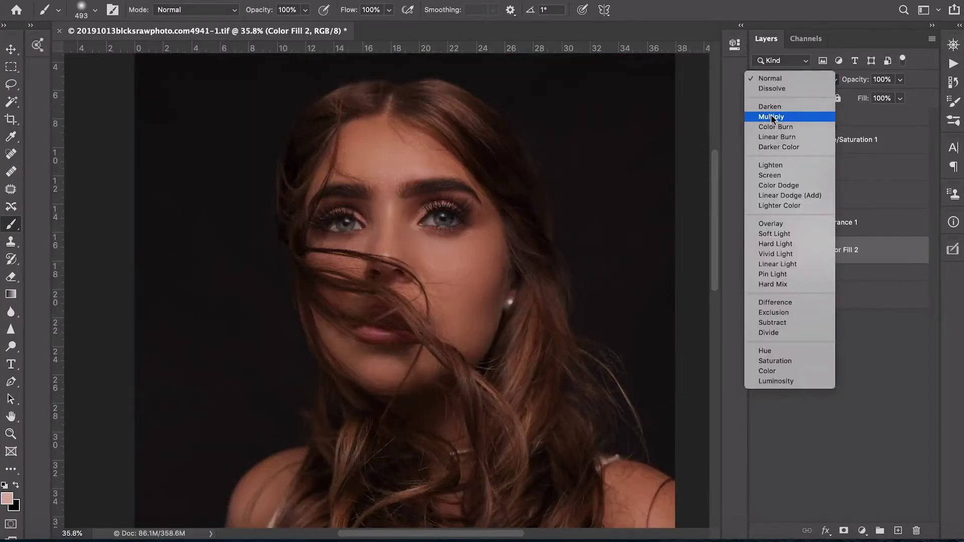
pyautogui.click(770, 115)
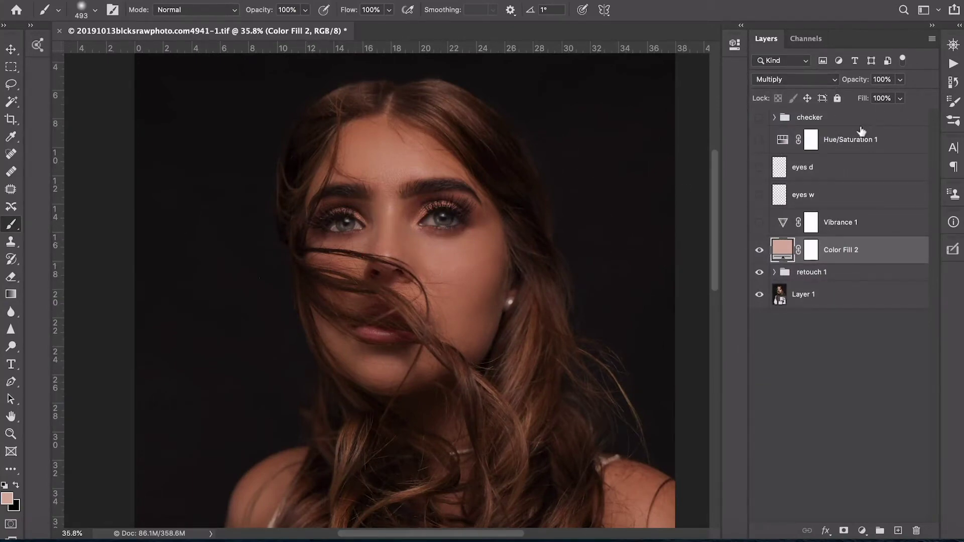
# - Lower Color Fill 2's opacity to about 10% and compare it hidden and shown
pyautogui.click(900, 81)
pyautogui.moveTo(900, 98); pyautogui.dragTo(838, 97)
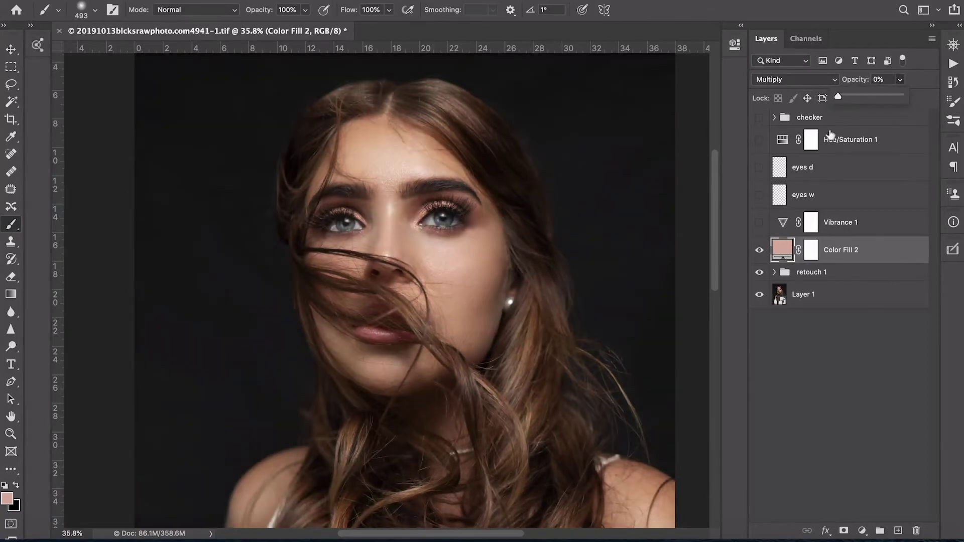
pyautogui.moveTo(839, 99); pyautogui.dragTo(841, 99)
pyautogui.moveTo(844, 98); pyautogui.dragTo(846, 99)
pyautogui.click(760, 251)
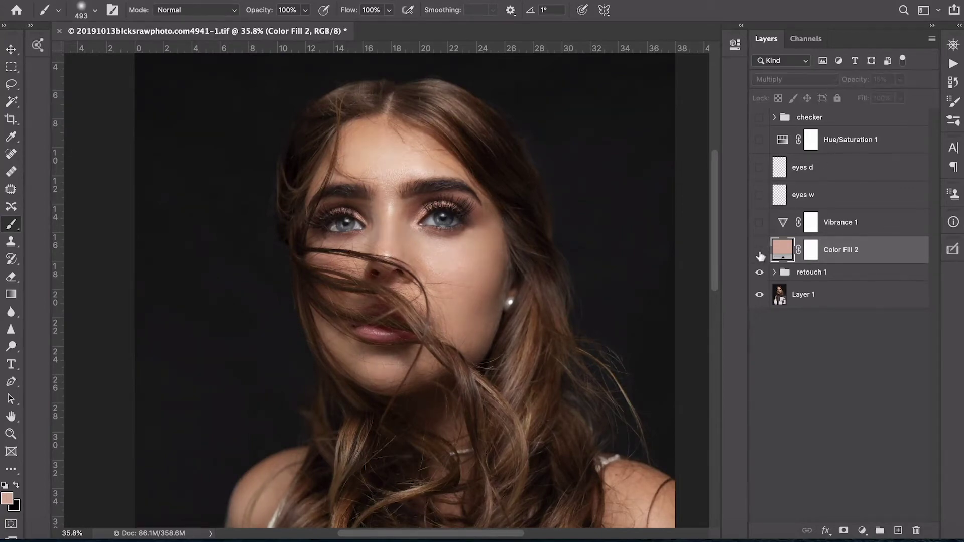
pyautogui.click(760, 251)
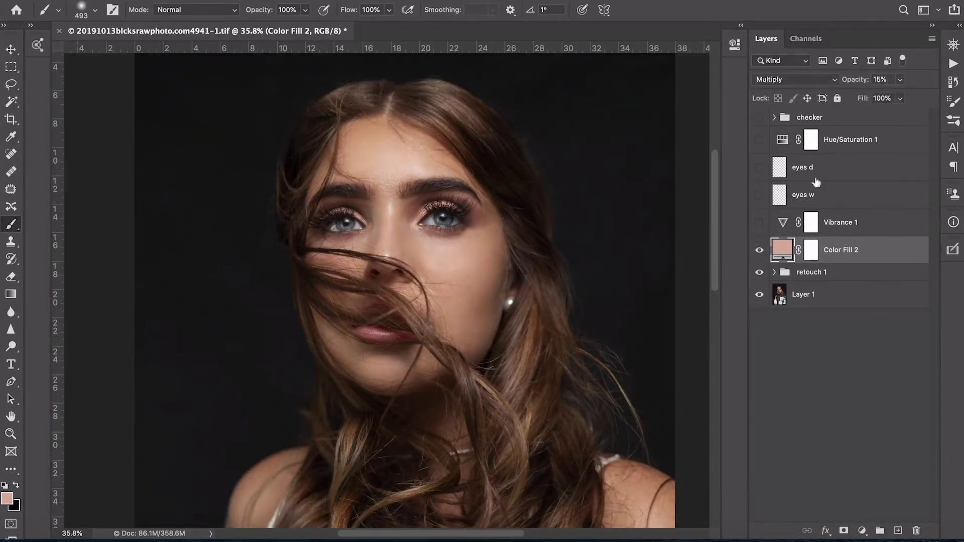
# - Set Color Fill 2's opacity to exactly 20% and compare the portrait with and without it
pyautogui.click(899, 81)
pyautogui.moveTo(877, 98); pyautogui.dragTo(880, 99)
pyautogui.click(879, 79)
pyautogui.write('20')
pyautogui.press('Return')
pyautogui.click(759, 250)
pyautogui.scroll(-2, 482, 269)
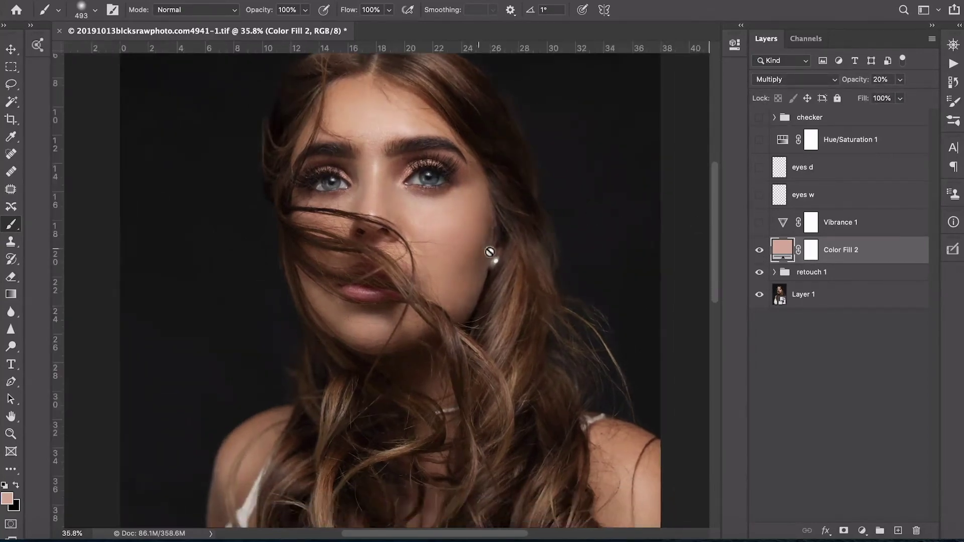
pyautogui.scroll(-2, 486, 252)
pyautogui.scroll(-1, 460, 249)
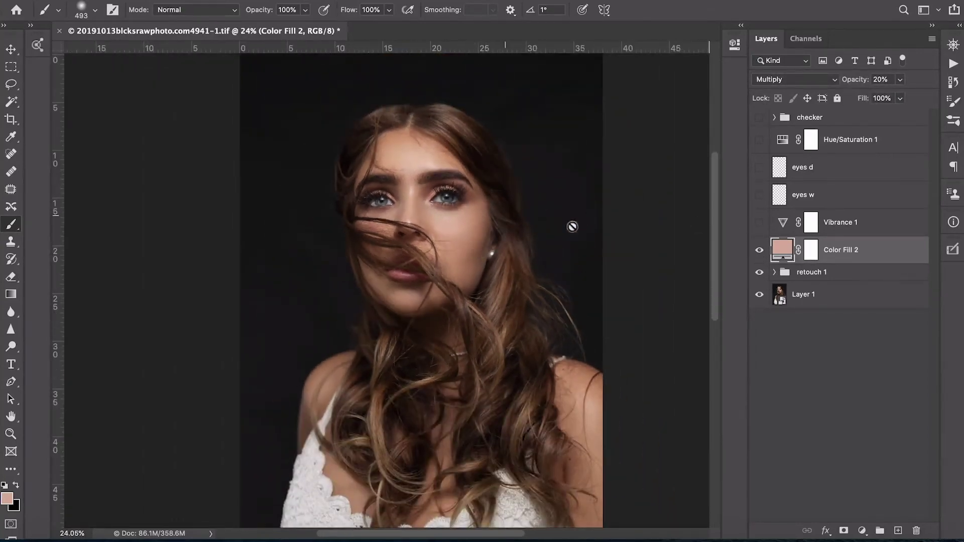
pyautogui.click(760, 250)
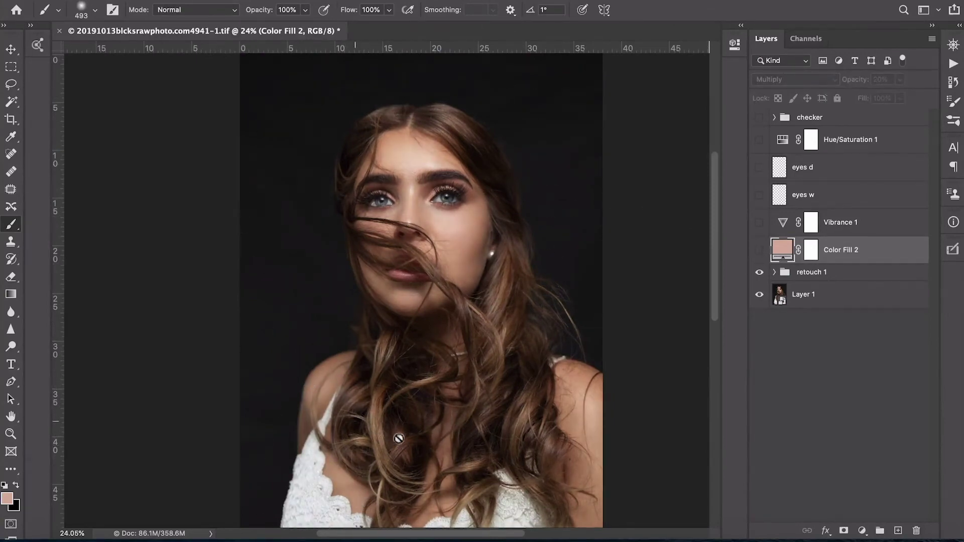
pyautogui.click(758, 254)
pyautogui.click(810, 251)
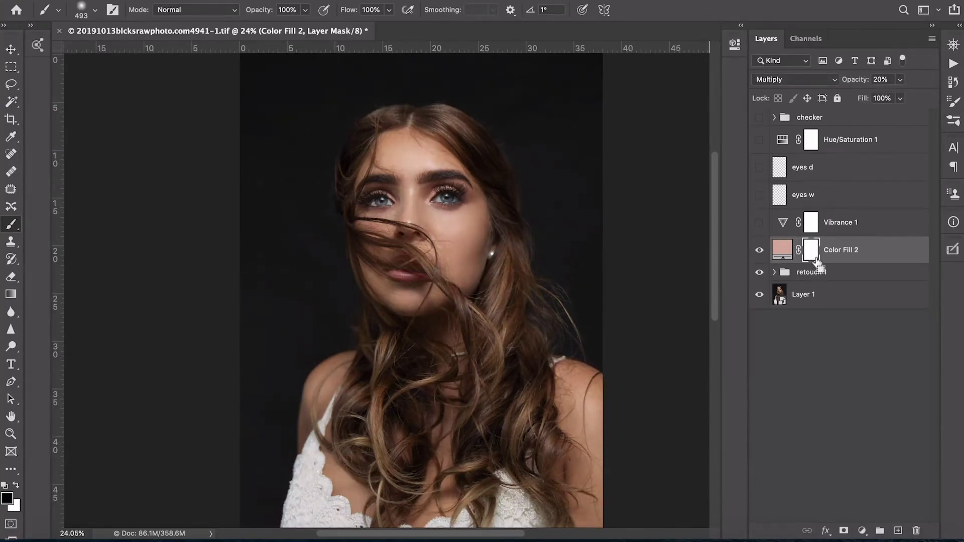
# - Invert the Color Fill 2 mask to black and paint white over the face and skin
pyautogui.hotkey('ctrl', 'i')
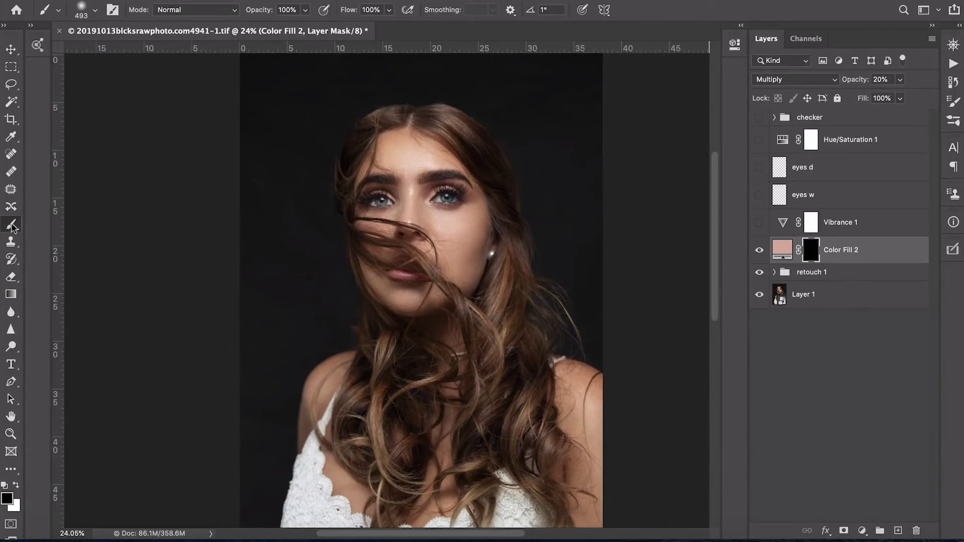
pyautogui.press('x')
pyautogui.moveTo(459, 254); pyautogui.dragTo(480, 254)
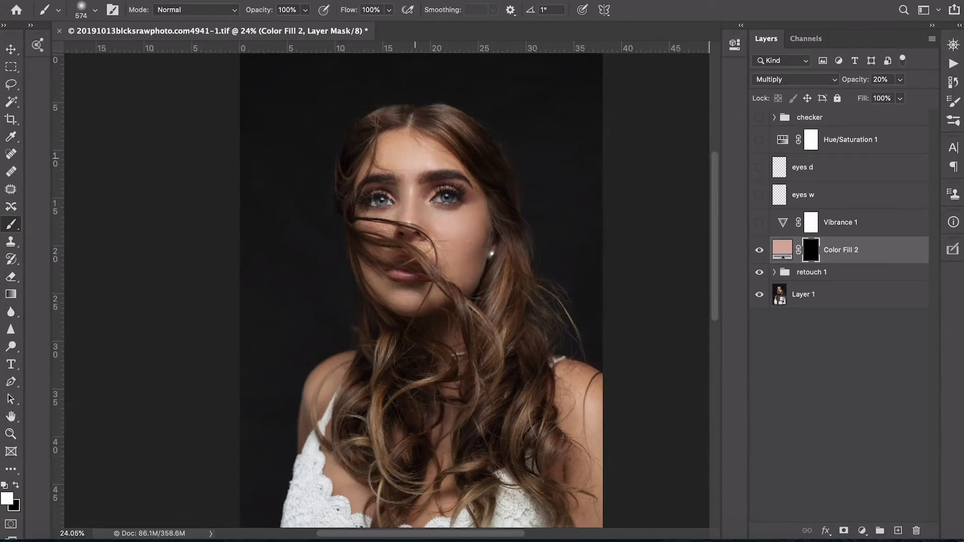
pyautogui.click(420, 236)
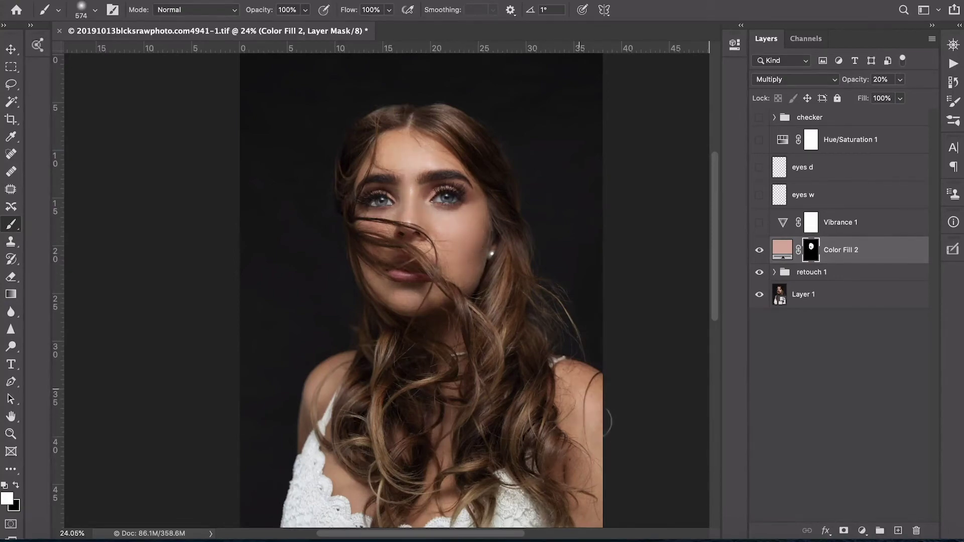
pyautogui.moveTo(584, 466)
pyautogui.mouseDown()
pyautogui.moveTo(345, 482)
pyautogui.moveTo(450, 290)
pyautogui.mouseUp()
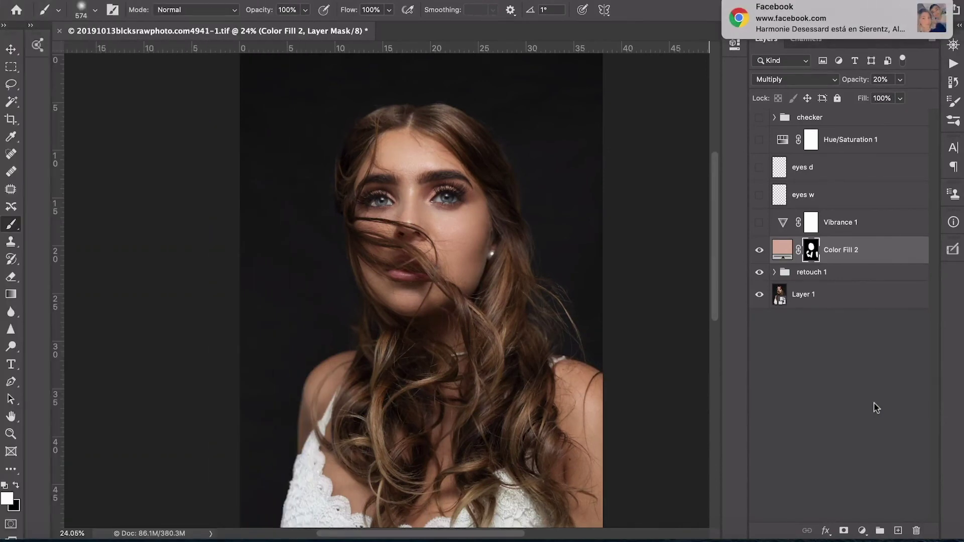
pyautogui.moveTo(828, 17)
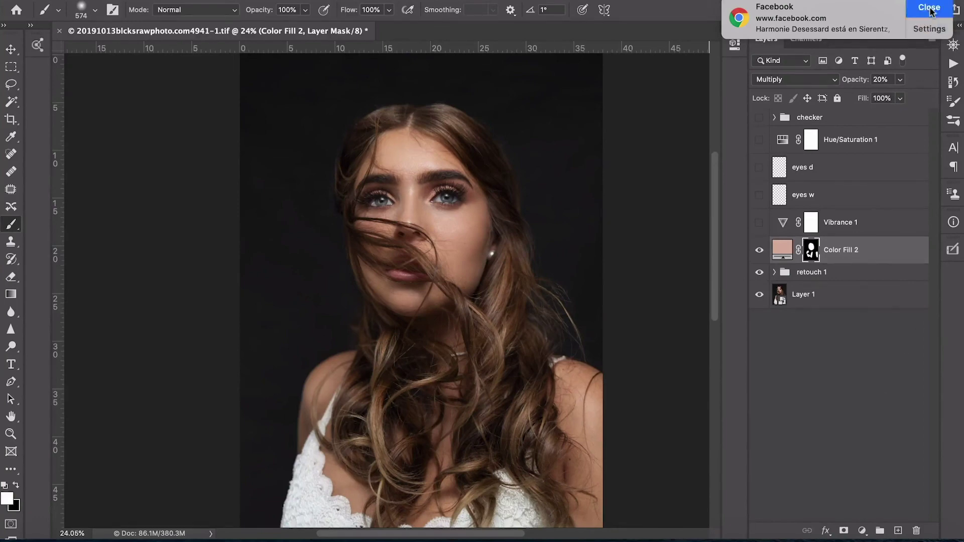
pyautogui.click(929, 8)
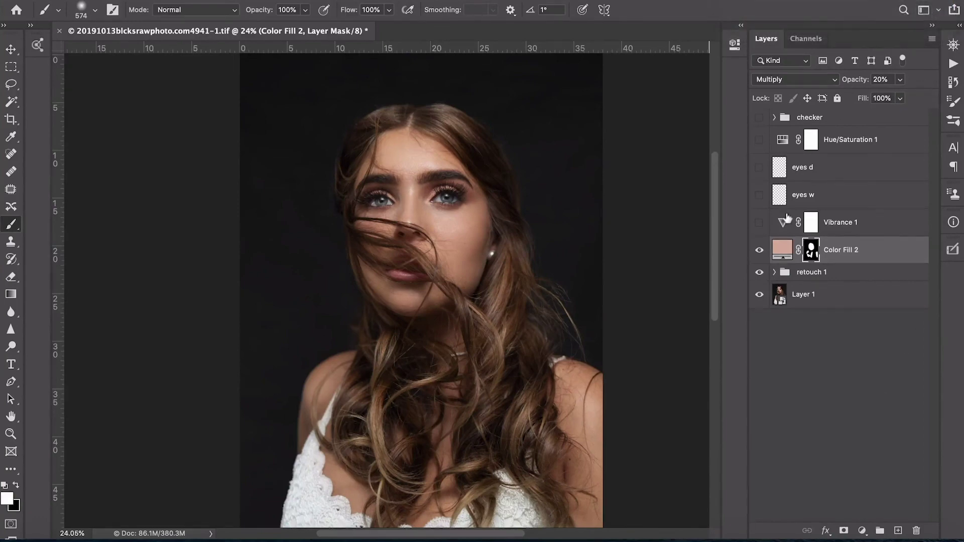